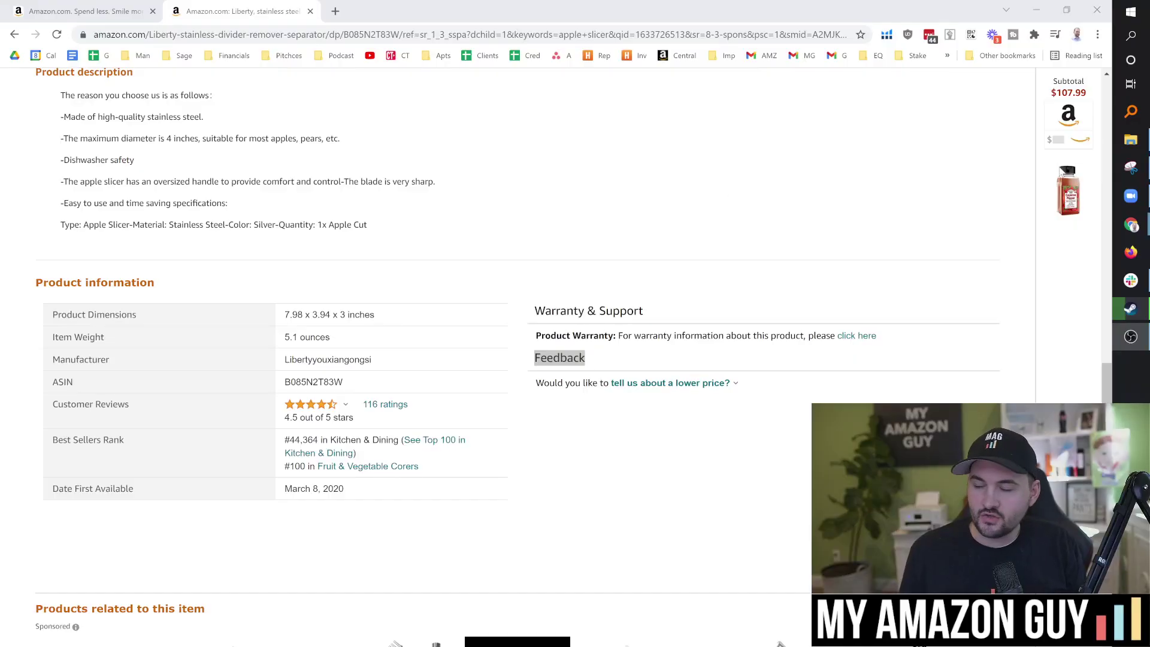
{"action": "mouse_move", "coordinate": [1111, 355]}
{"action": "left_mouse_down"}
{"action": "mouse_move", "coordinate": [1093, 113]}
{"action": "mouse_move", "coordinate": [1097, 121]}
{"action": "left_mouse_up"}
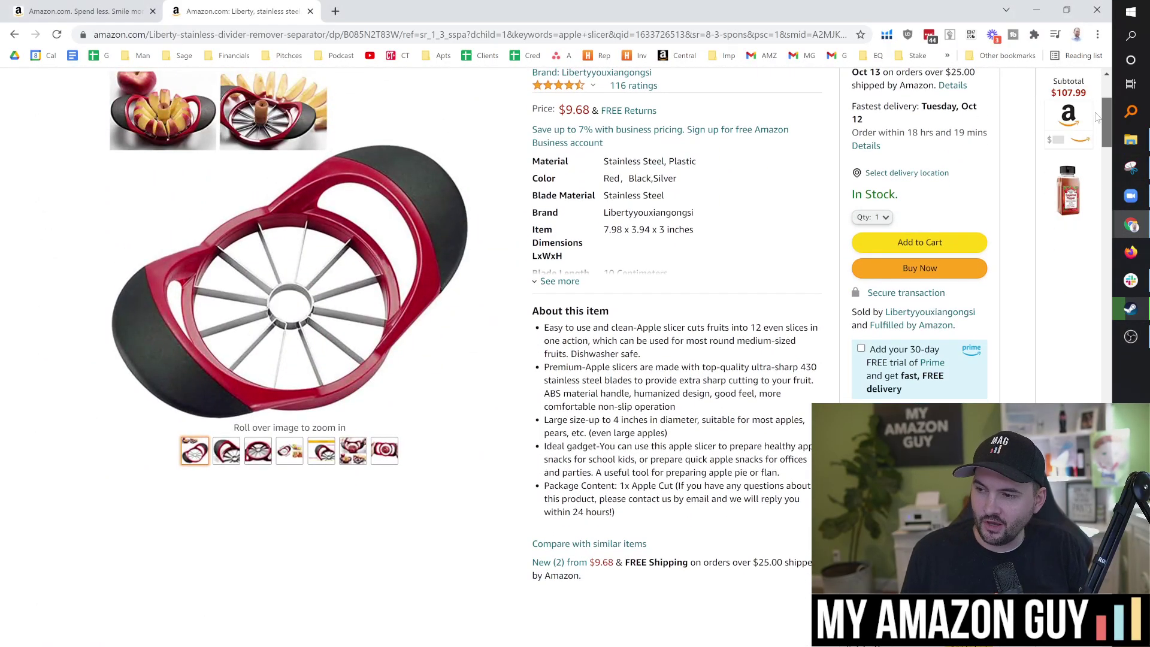
- Search the page for 'feedback' and open the apple slicer's 'Tell us about a lower price?' form
{"action": "key", "text": "ctrl+f"}
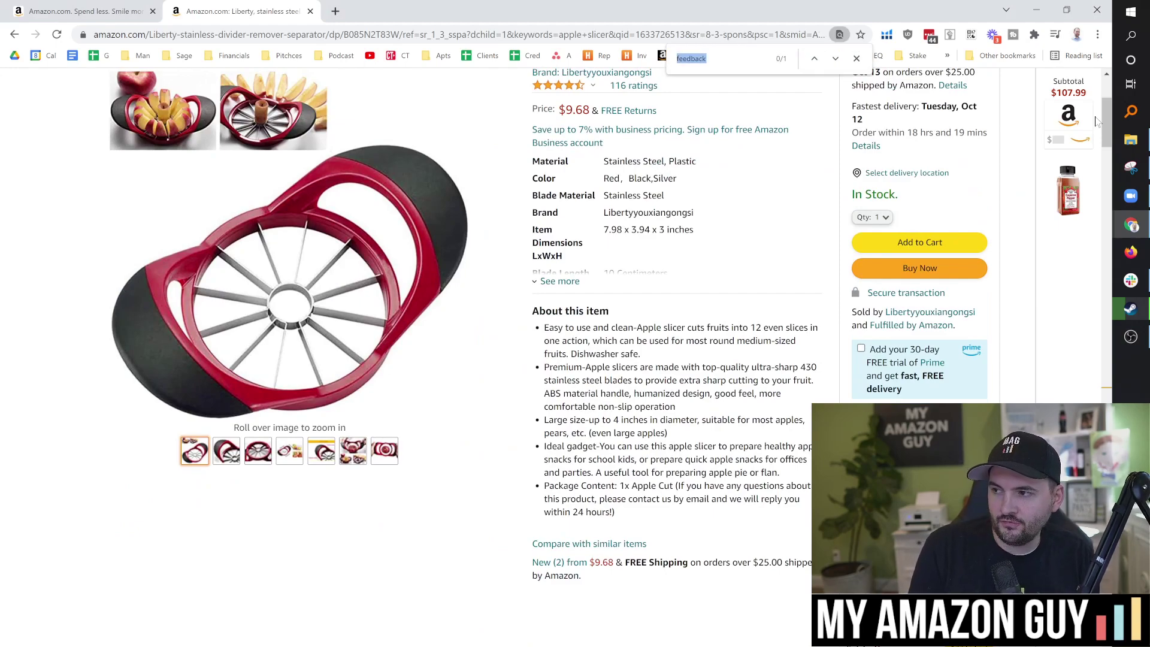
{"action": "key", "text": "Return"}
{"action": "left_click", "coordinate": [788, 308]}
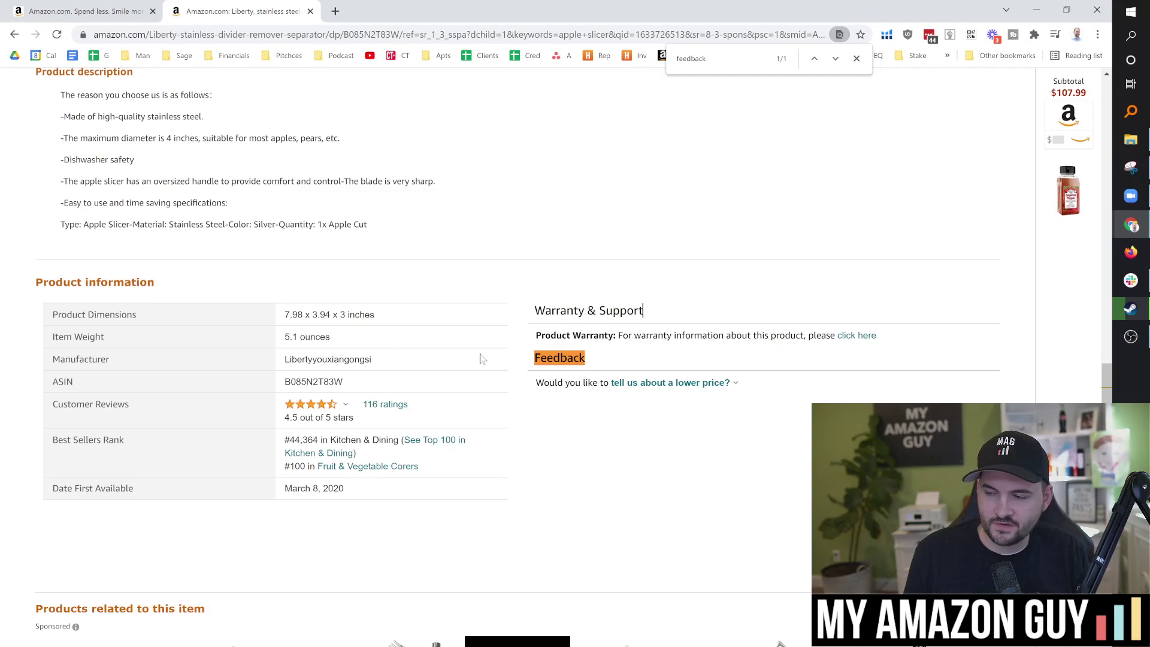
{"action": "scroll", "coordinate": [602, 359], "scroll_direction": "down", "scroll_amount": 1}
{"action": "scroll", "coordinate": [634, 298], "scroll_direction": "down", "scroll_amount": 1}
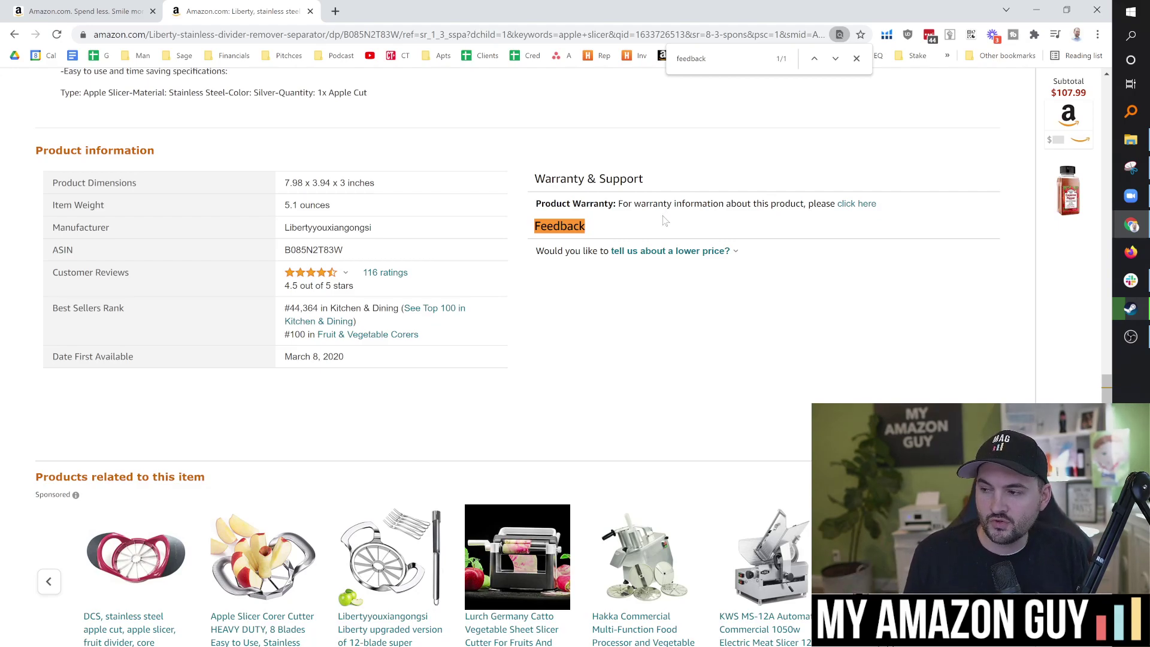
{"action": "left_click", "coordinate": [657, 255]}
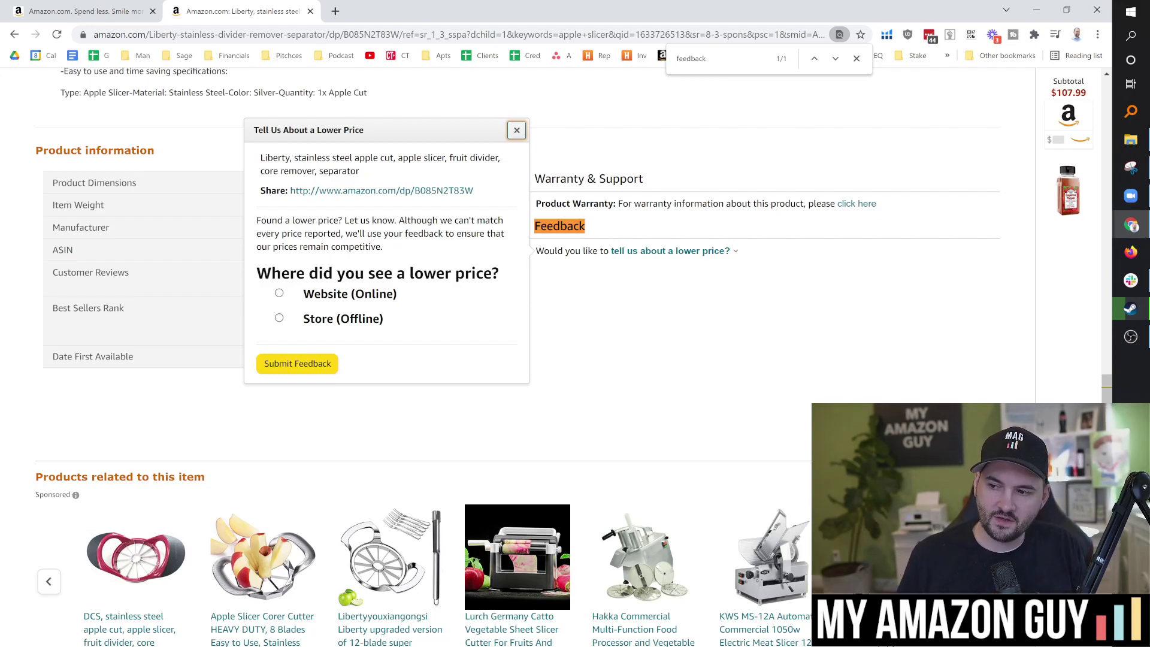
- Try the Store (Offline) price source, then switch to Website (Online)
{"action": "left_click", "coordinate": [280, 318]}
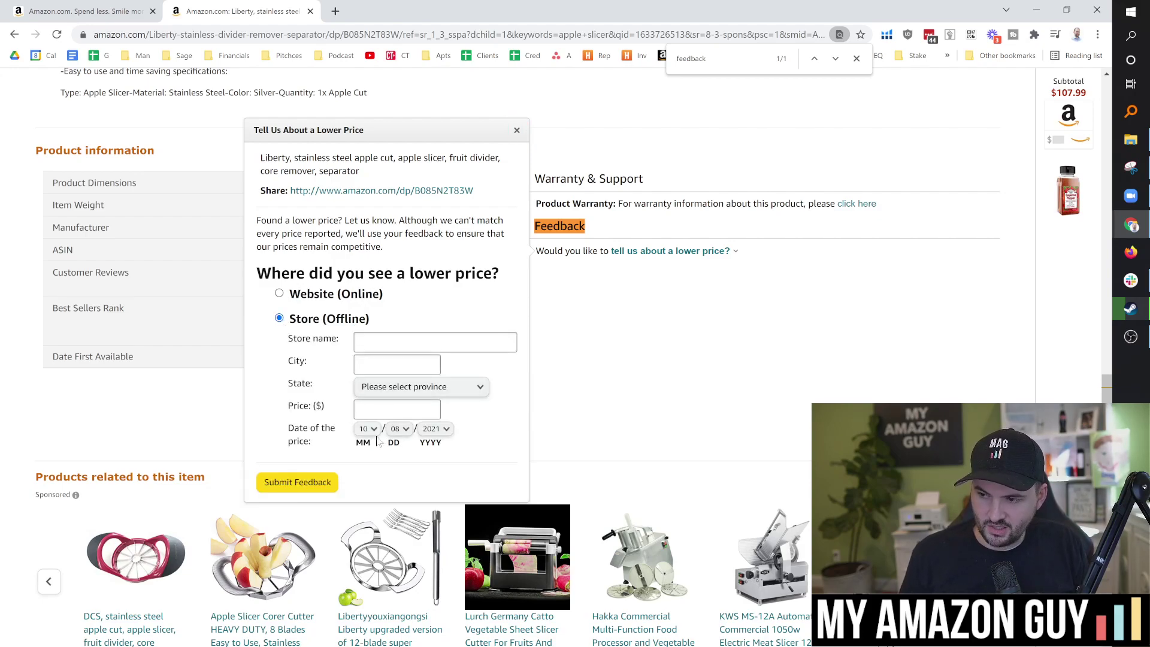
{"action": "left_click", "coordinate": [322, 300]}
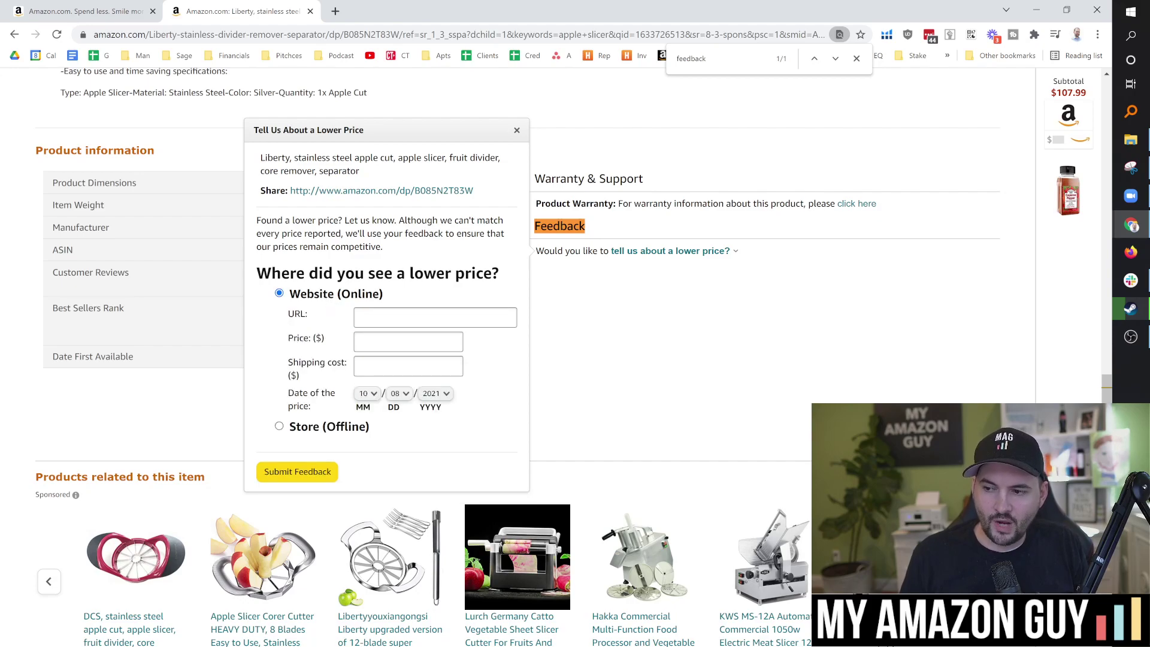
{"action": "key", "text": "Tab"}
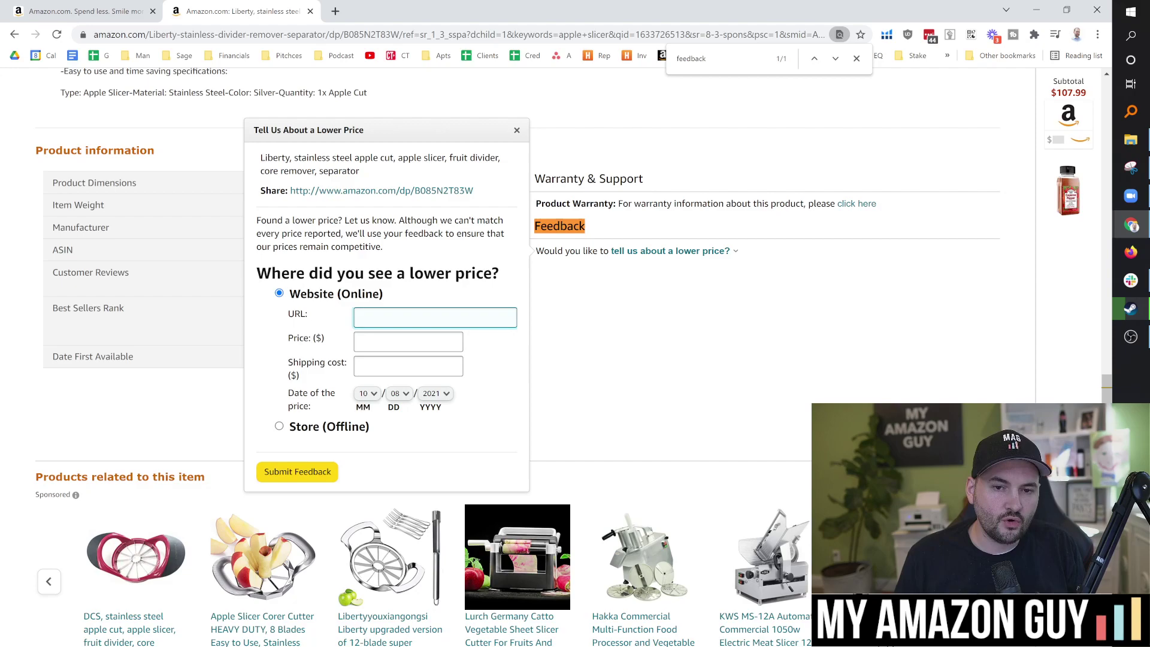
- Leave the competitor URL field empty and close the lower-price form unsubmitted
{"action": "left_click", "coordinate": [412, 306]}
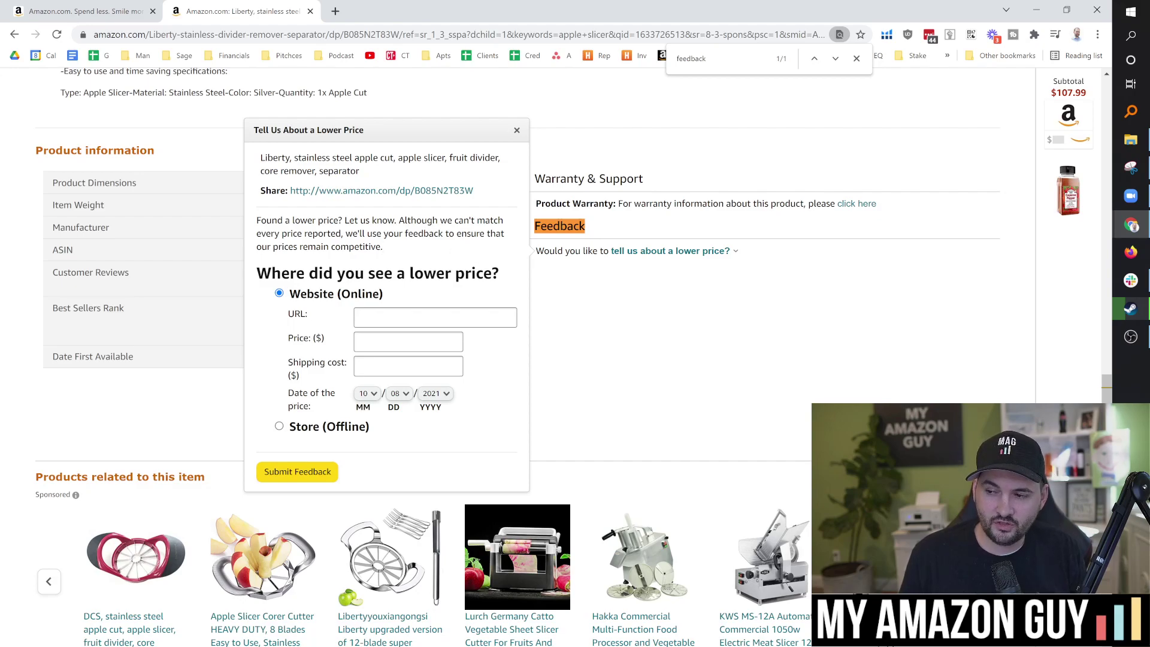
{"action": "left_click", "coordinate": [436, 317]}
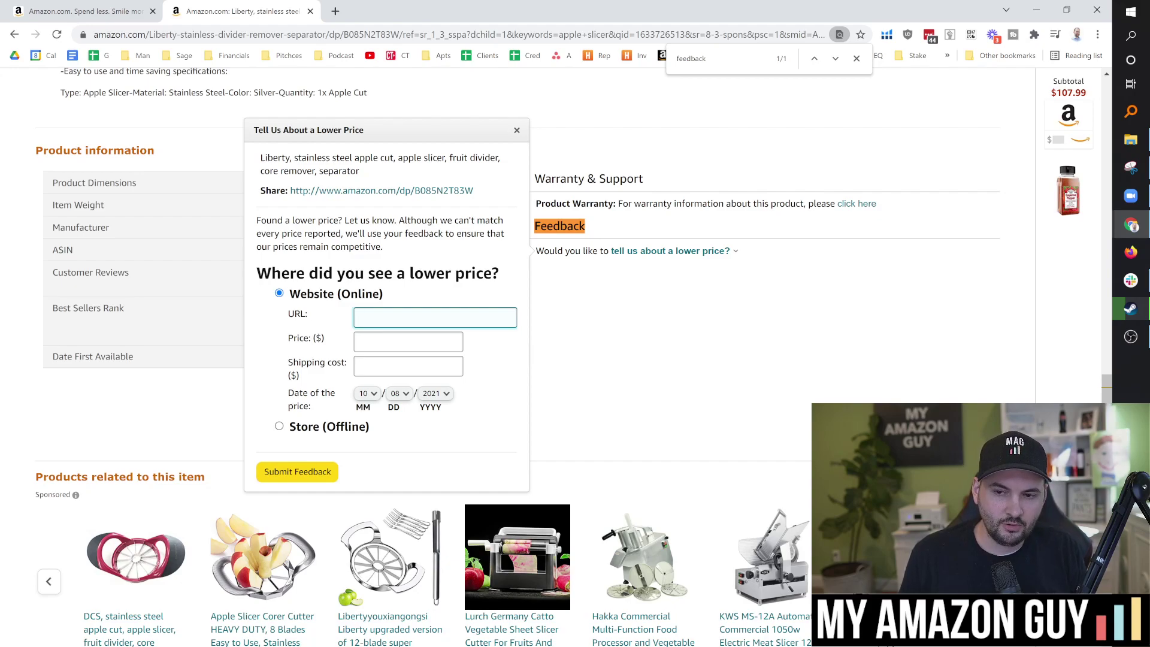
{"action": "left_click", "coordinate": [480, 216]}
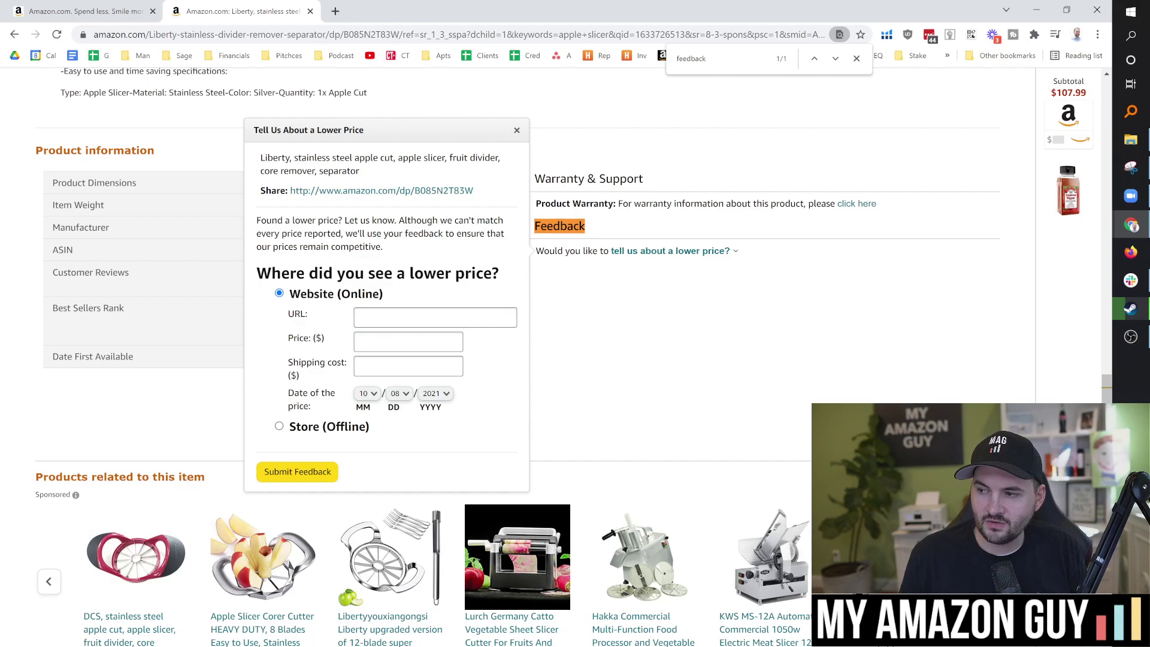
{"action": "left_click", "coordinate": [517, 132]}
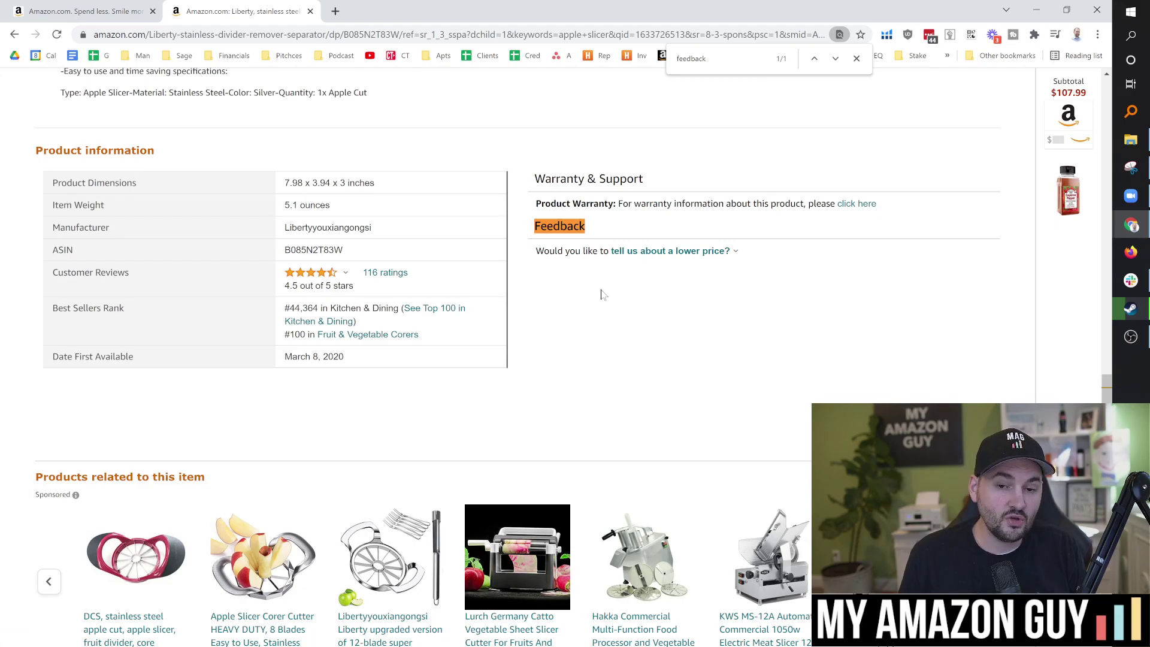
- Load myamazonguy.com in a new tab and go to its Book a Coaching Call page
{"action": "left_click", "coordinate": [335, 10]}
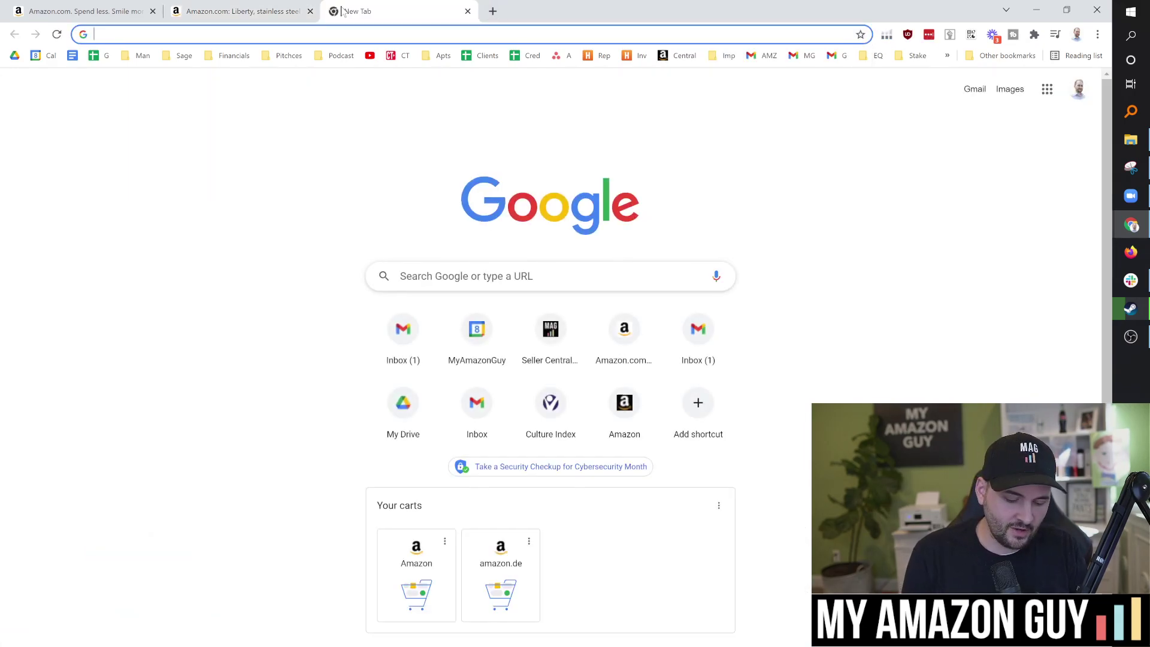
{"action": "type", "text": "my"}
{"action": "key", "text": "Return"}
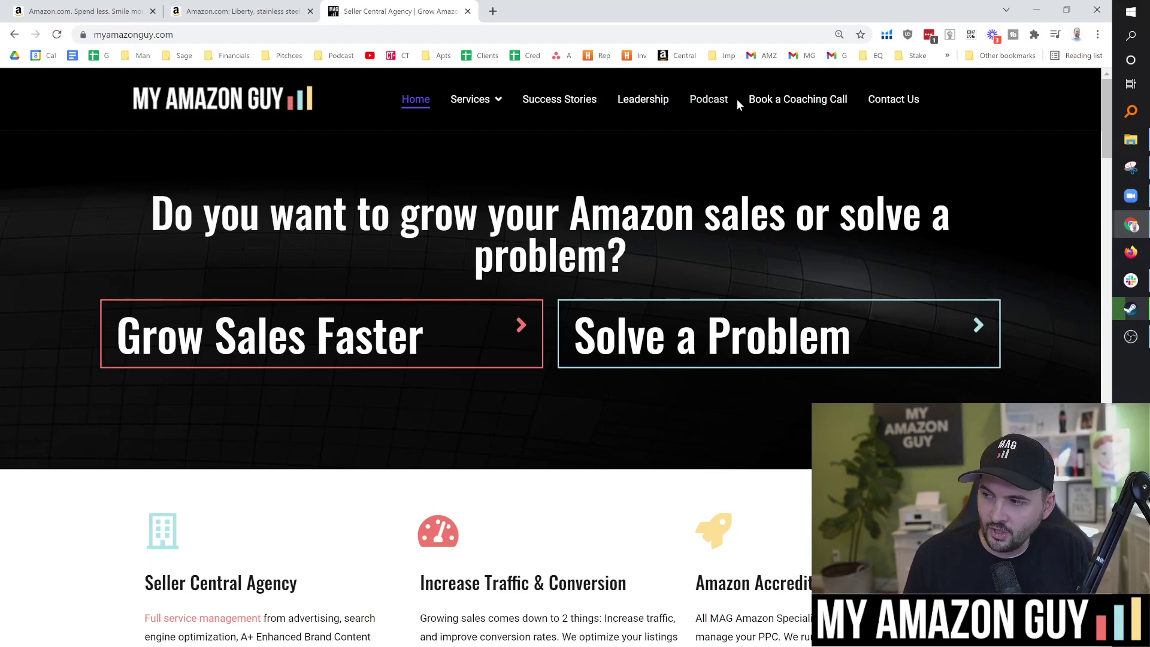
{"action": "left_click", "coordinate": [764, 101]}
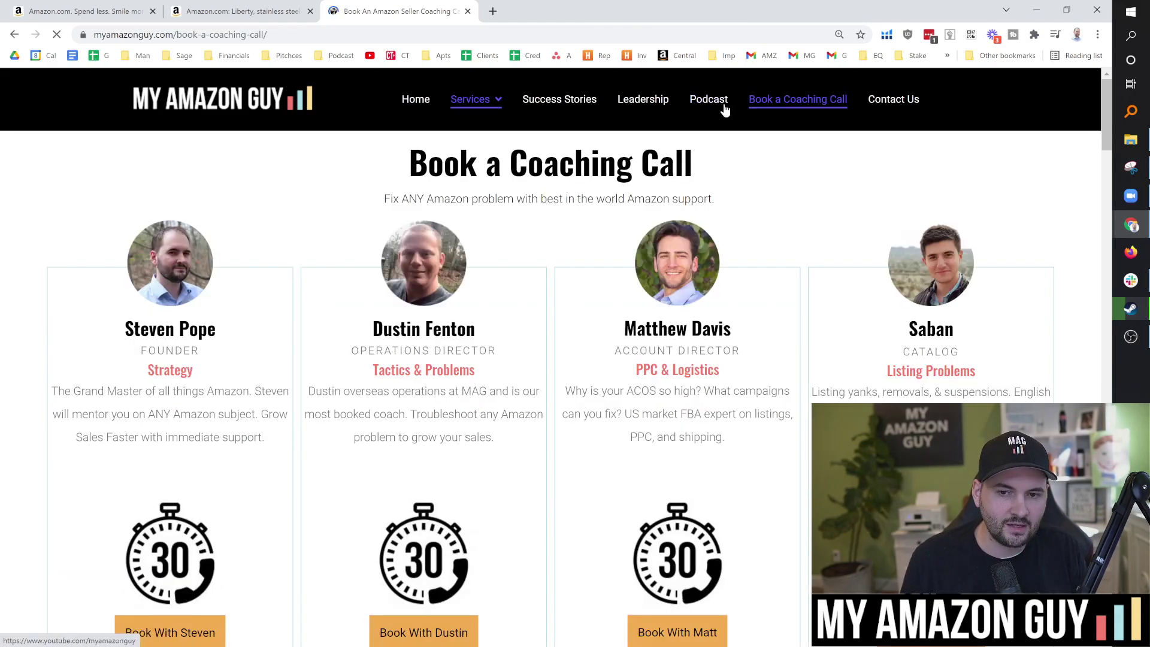
{"action": "scroll", "coordinate": [585, 369], "scroll_direction": "down", "scroll_amount": 2}
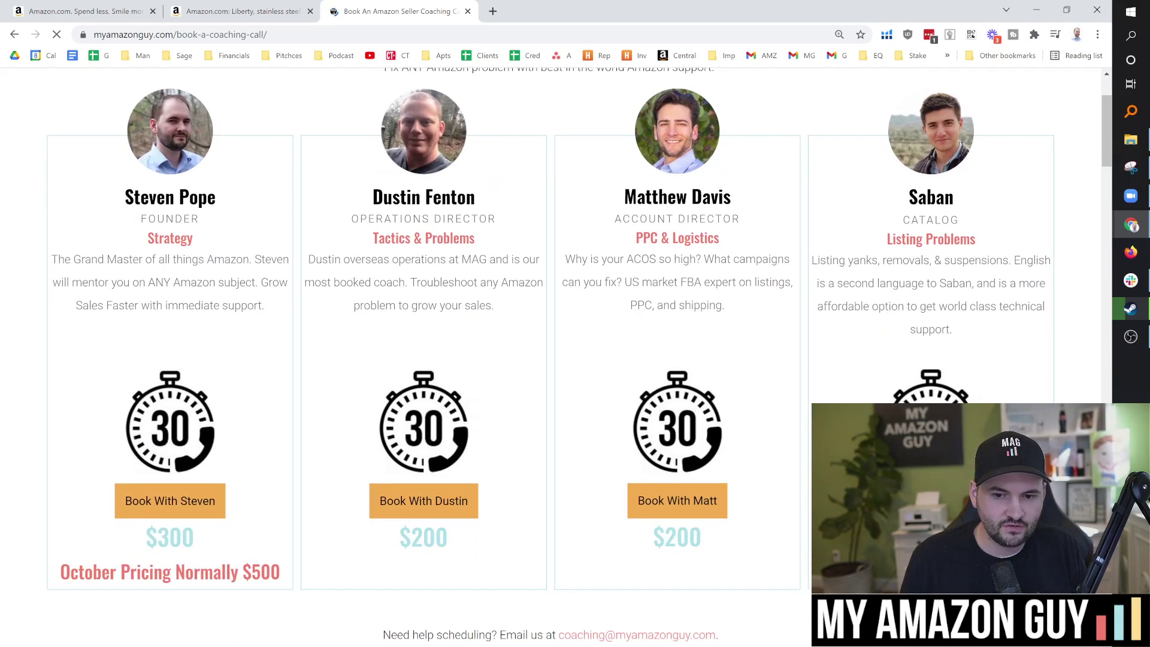